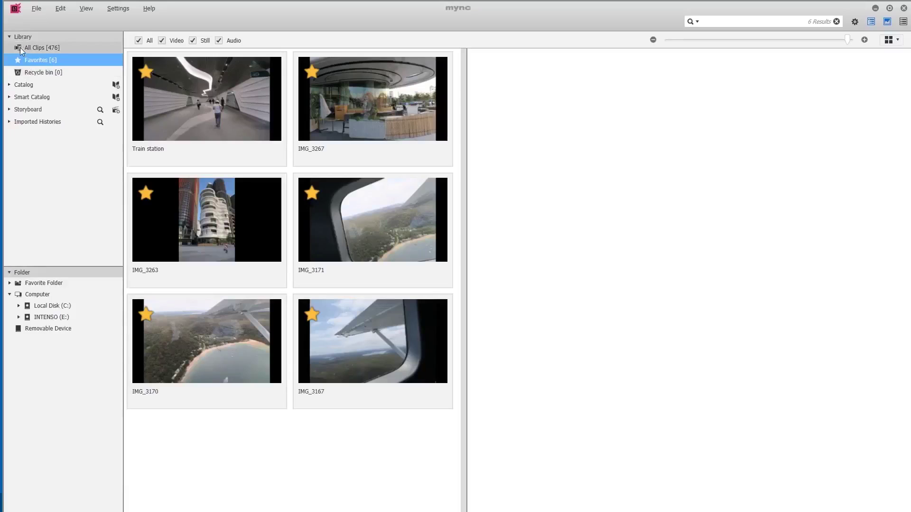
- Show all 476 library clips and widen the clip grid to three columns
{"action": "left_click", "coordinate": [19, 47]}
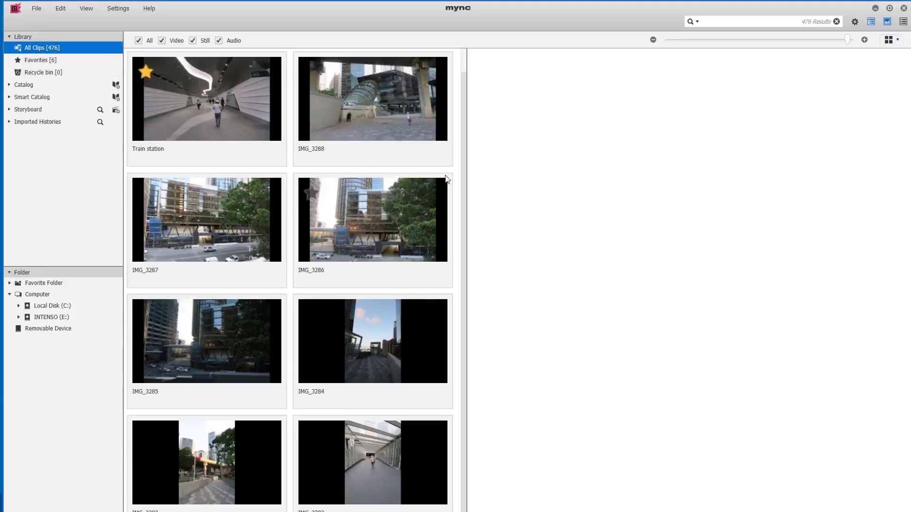
{"action": "left_click_drag", "start_coordinate": [464, 174], "coordinate": [691, 191]}
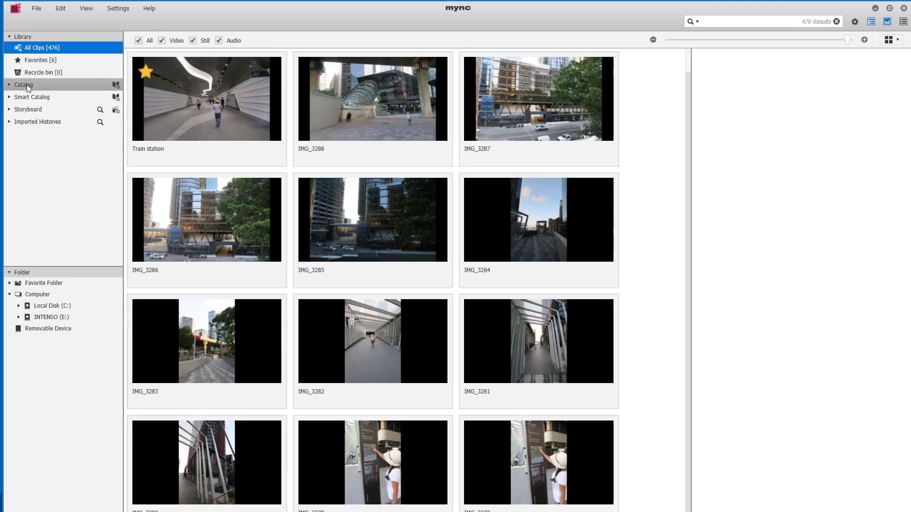
- Add a new catalog named 'City'
{"action": "left_click", "coordinate": [118, 86]}
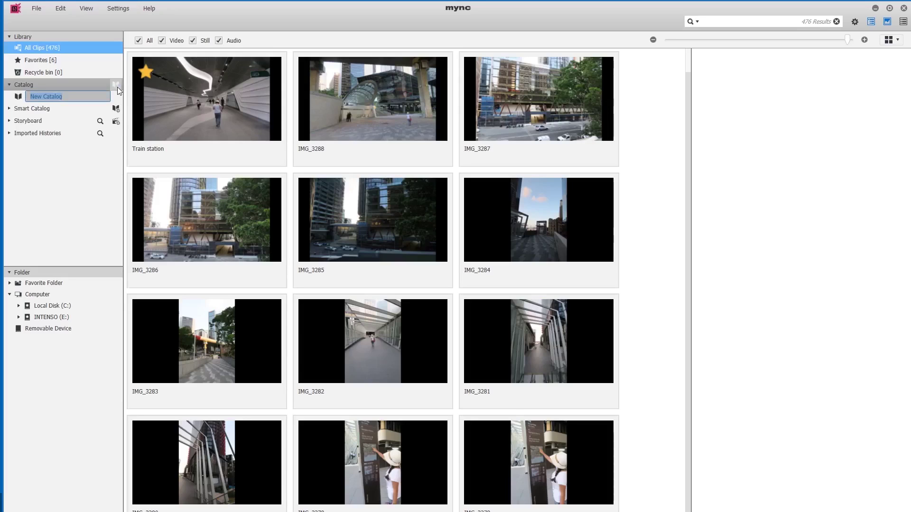
{"action": "key", "text": "BackSpace"}
{"action": "type", "text": "ity"}
{"action": "key", "text": "Return"}
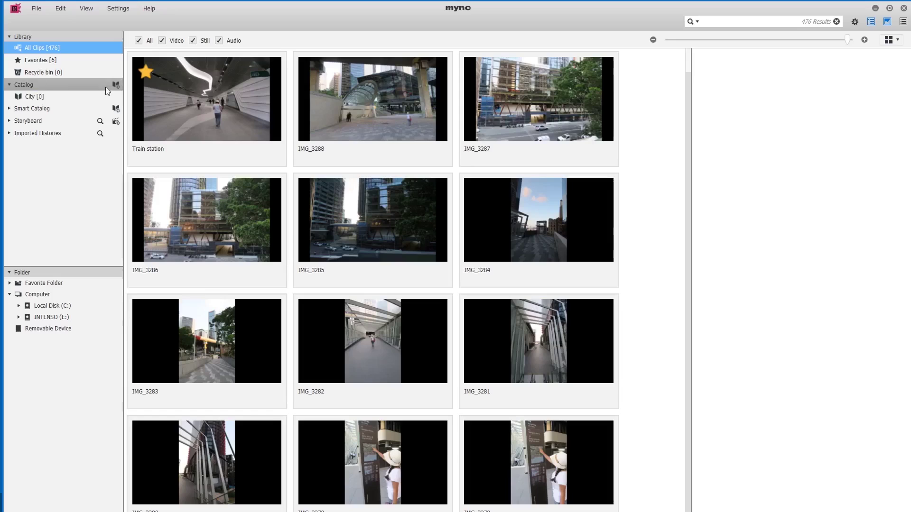
- Rename the City catalog to 'In the City'
{"action": "left_click", "coordinate": [34, 98]}
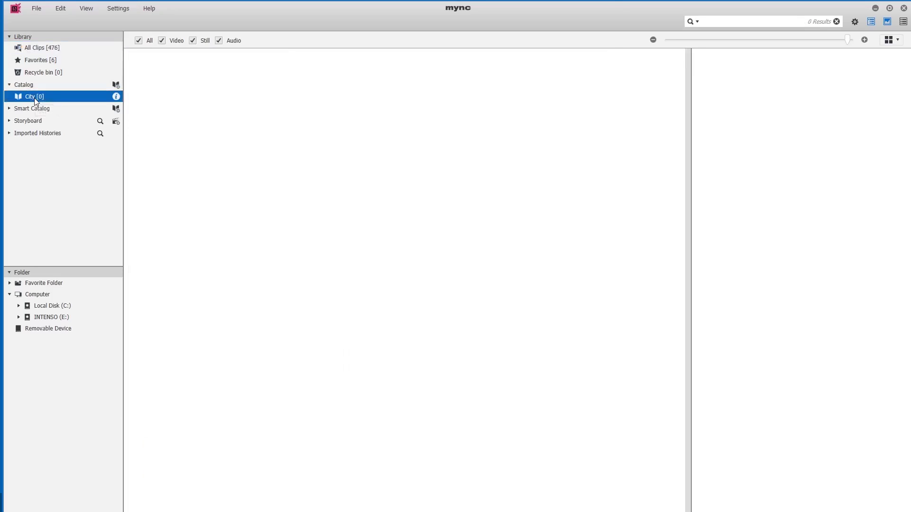
{"action": "left_click", "coordinate": [32, 97]}
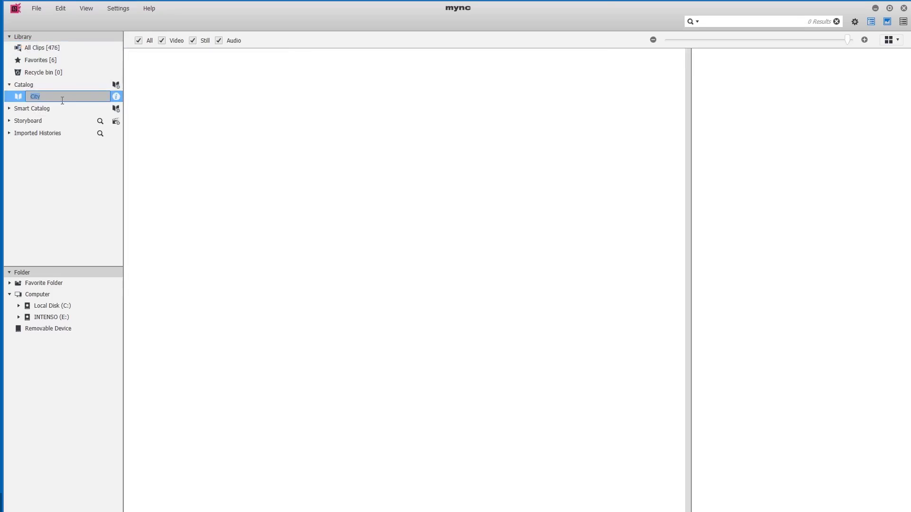
{"action": "type", "text": "In t"}
{"action": "type", "text": "he Ci"}
{"action": "key", "text": "Return"}
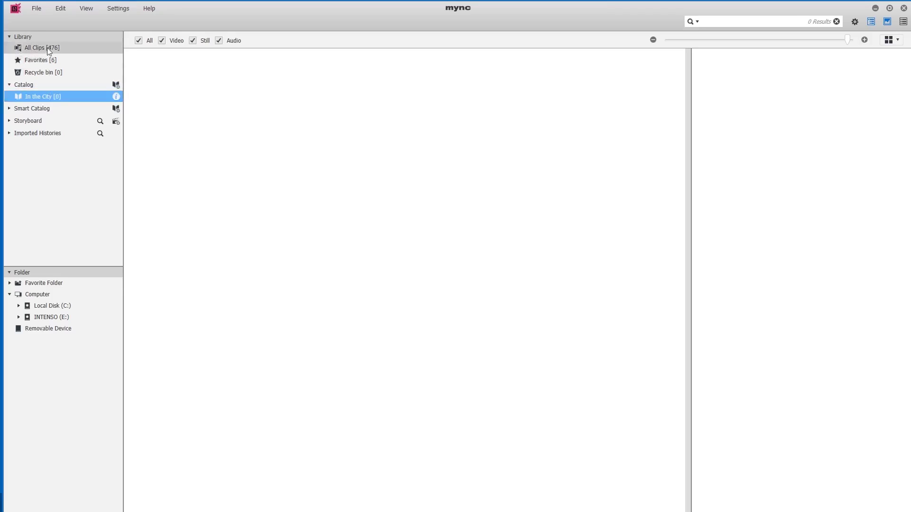
- Switch the view back to All Clips [476] in the Library tree
{"action": "left_click", "coordinate": [48, 50]}
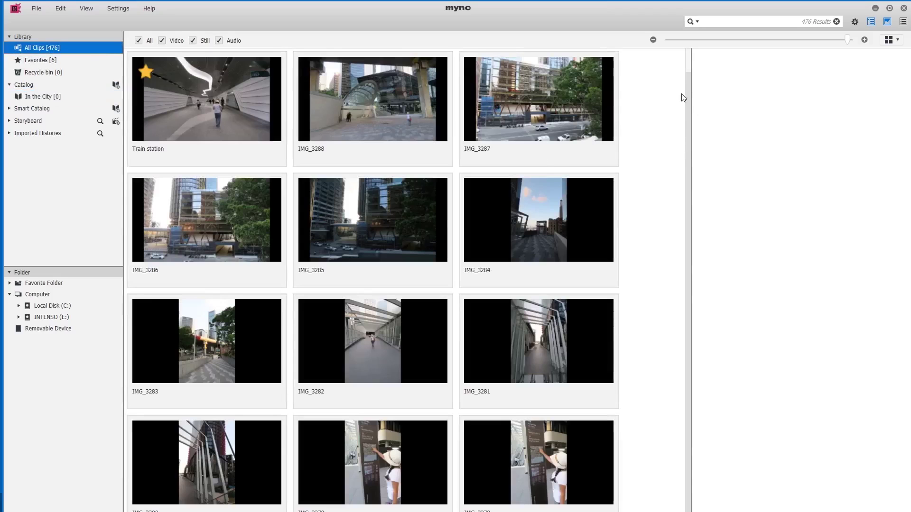
{"action": "mouse_move", "coordinate": [689, 66]}
{"action": "left_mouse_down"}
{"action": "mouse_move", "coordinate": [672, 264]}
{"action": "mouse_move", "coordinate": [677, 61]}
{"action": "mouse_move", "coordinate": [691, 77]}
{"action": "mouse_move", "coordinate": [677, 153]}
{"action": "mouse_move", "coordinate": [687, 187]}
{"action": "mouse_move", "coordinate": [685, 59]}
{"action": "left_mouse_up"}
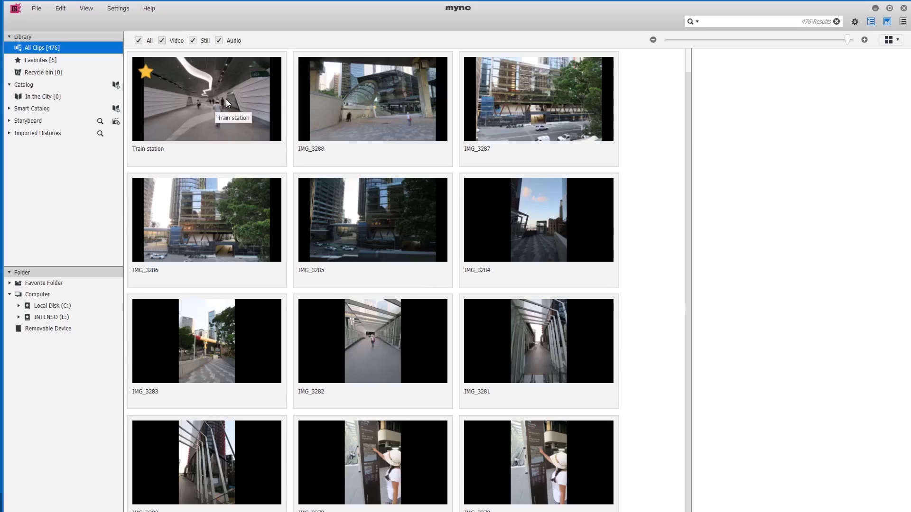
- Add Train station, IMG_3288 and IMG_3287 to the In the City catalog
{"action": "left_click_drag", "start_coordinate": [227, 103], "coordinate": [54, 96]}
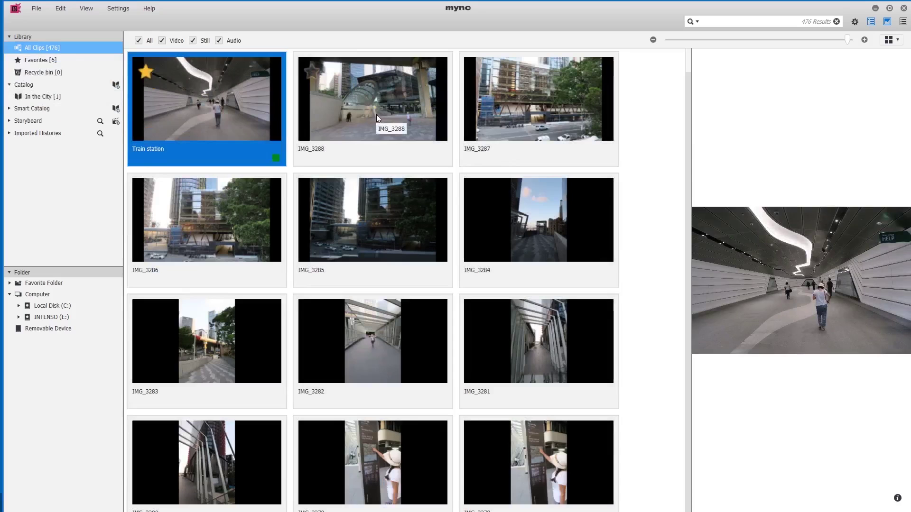
{"action": "left_click_drag", "start_coordinate": [377, 114], "coordinate": [55, 98]}
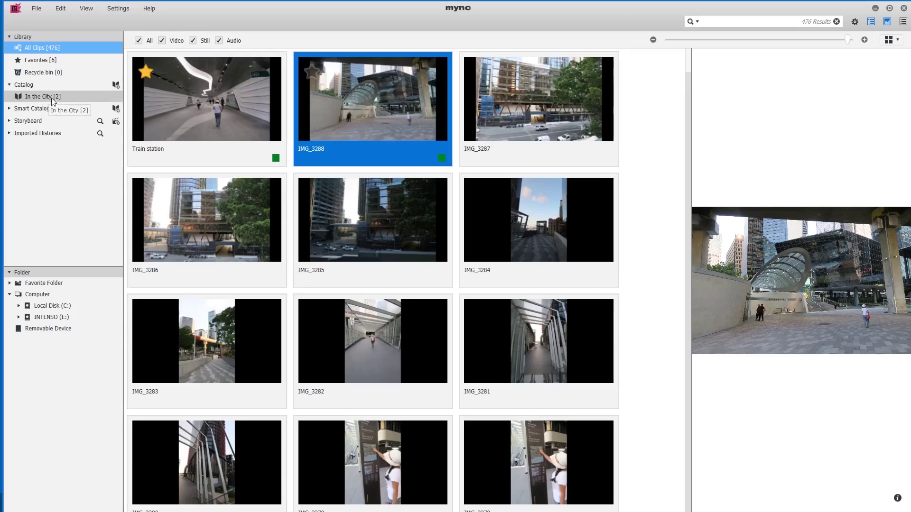
{"action": "left_click", "coordinate": [63, 50]}
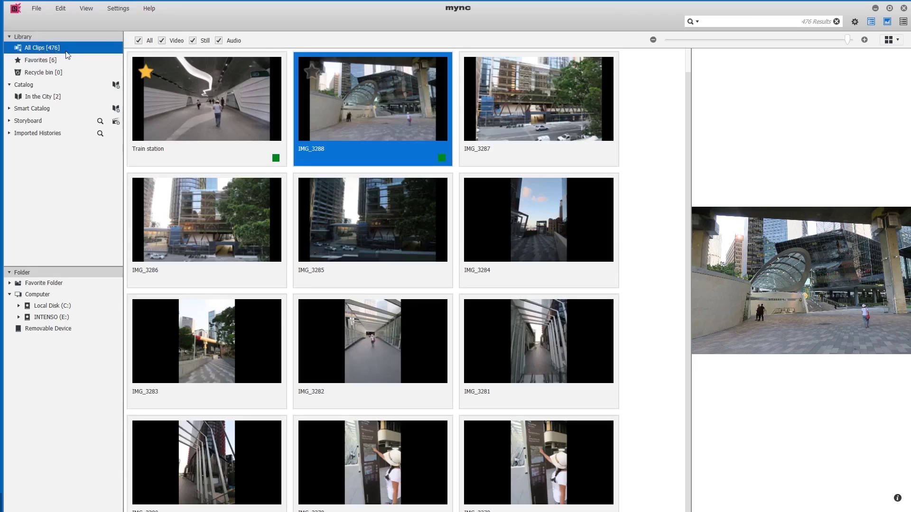
{"action": "mouse_move", "coordinate": [552, 144]}
{"action": "left_mouse_down"}
{"action": "mouse_move", "coordinate": [276, 100]}
{"action": "mouse_move", "coordinate": [40, 98]}
{"action": "left_mouse_up"}
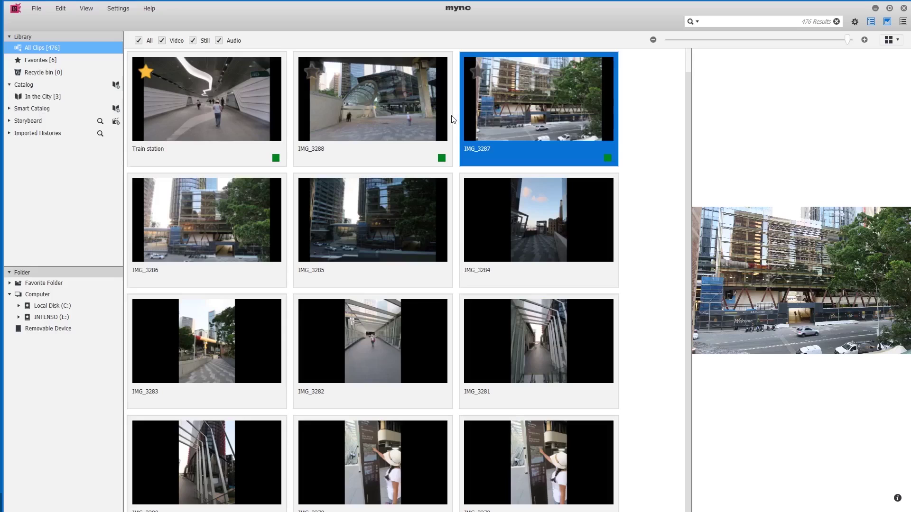
- Select the six top clips, Train station to IMG_3284, and drop them into In the City
{"action": "left_click", "coordinate": [646, 105]}
{"action": "left_click_drag", "start_coordinate": [646, 104], "coordinate": [209, 225]}
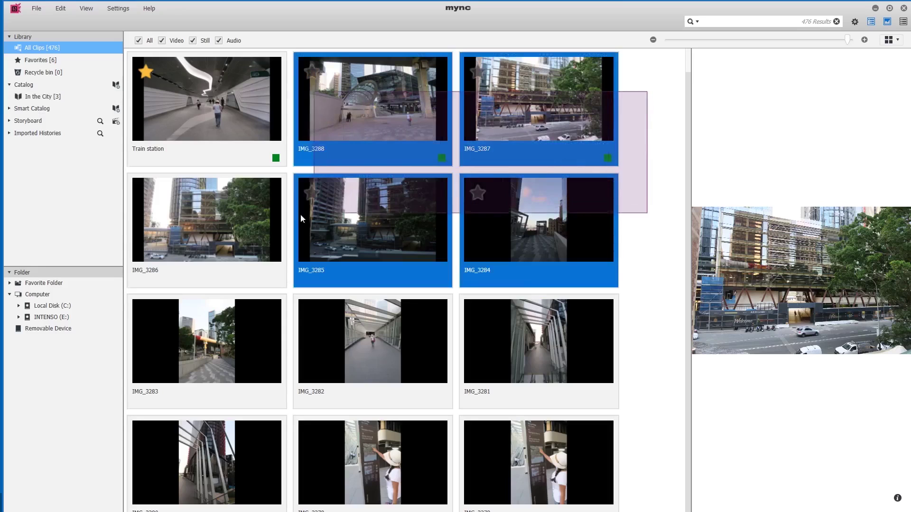
{"action": "left_click", "coordinate": [652, 105]}
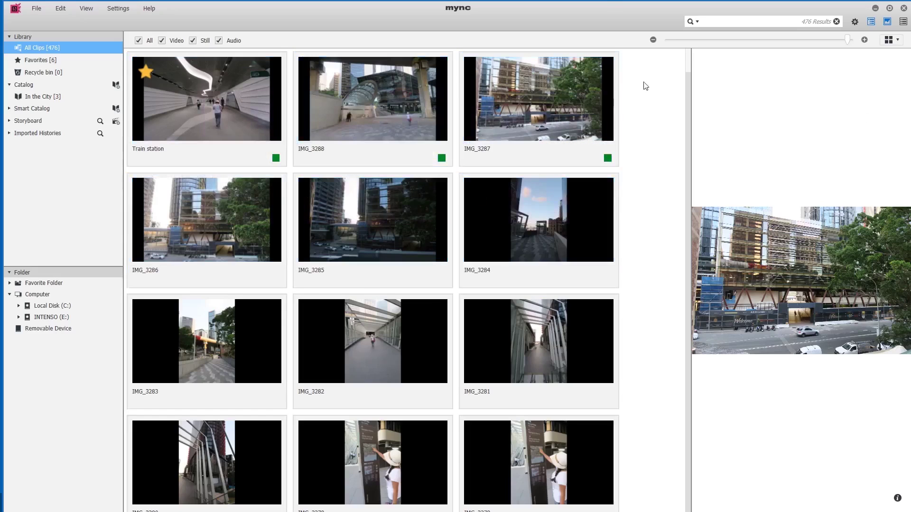
{"action": "left_click_drag", "start_coordinate": [649, 91], "coordinate": [190, 237]}
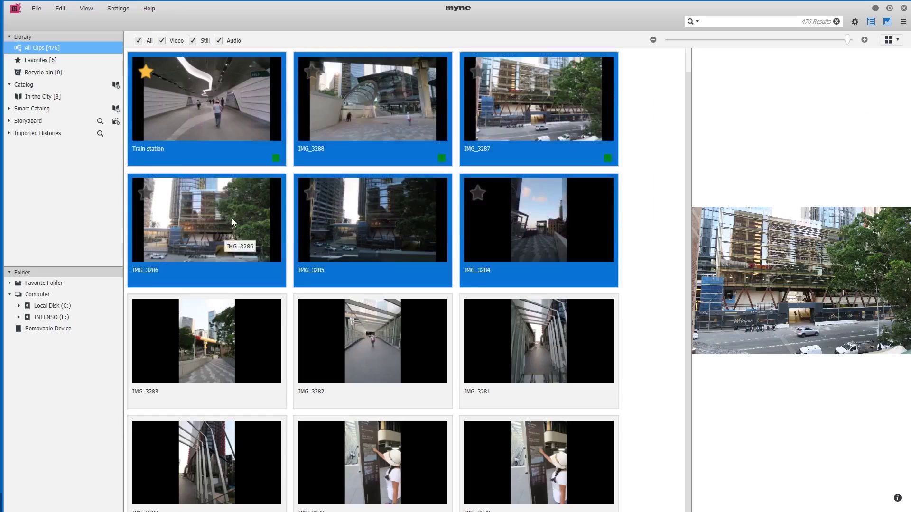
{"action": "left_click_drag", "start_coordinate": [212, 149], "coordinate": [50, 98]}
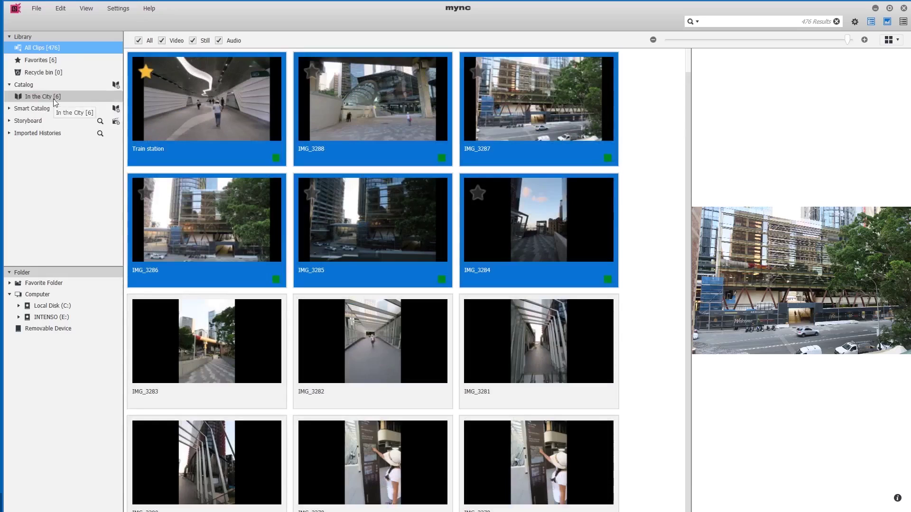
{"action": "left_click_drag", "start_coordinate": [555, 107], "coordinate": [70, 101]}
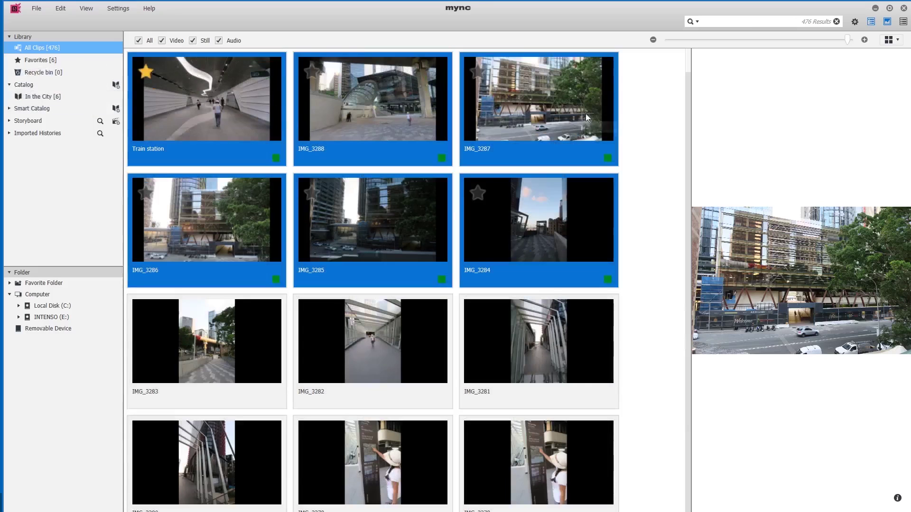
{"action": "mouse_move", "coordinate": [260, 107]}
{"action": "left_mouse_down"}
{"action": "mouse_move", "coordinate": [73, 103]}
{"action": "mouse_move", "coordinate": [86, 104]}
{"action": "left_mouse_up"}
{"action": "left_click_drag", "start_coordinate": [687, 64], "coordinate": [682, 121]}
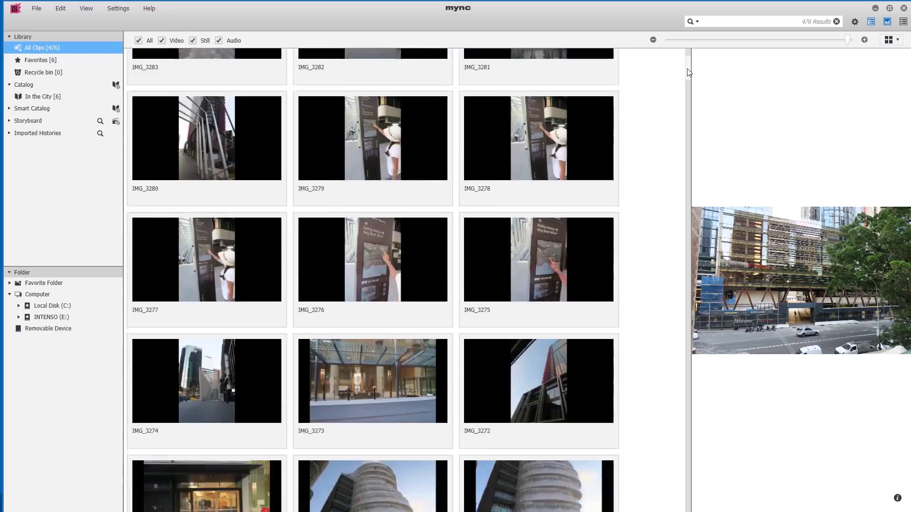
{"action": "scroll", "coordinate": [682, 120], "scroll_direction": "down", "scroll_amount": 1}
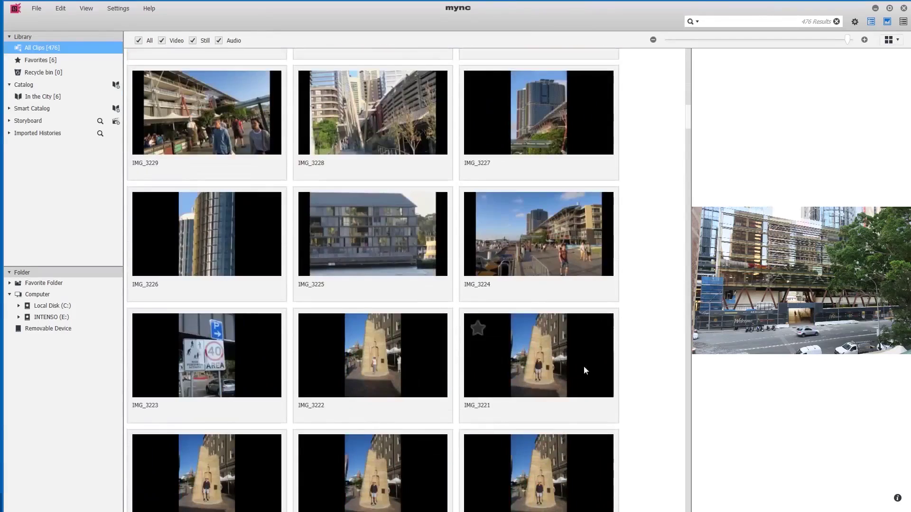
- Add every clip from Train station to IMG_3218 to In the City, making 72 clips
{"action": "left_click", "coordinate": [554, 461]}
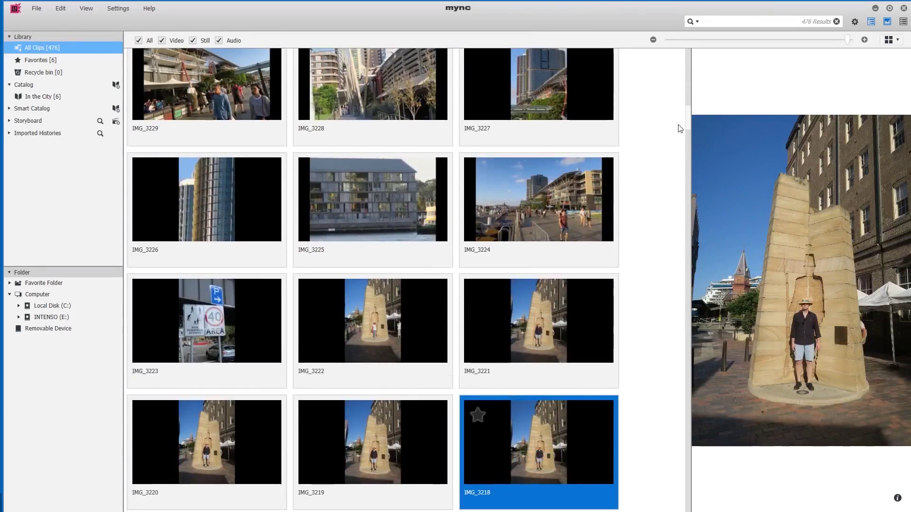
{"action": "left_click_drag", "start_coordinate": [685, 126], "coordinate": [690, 66]}
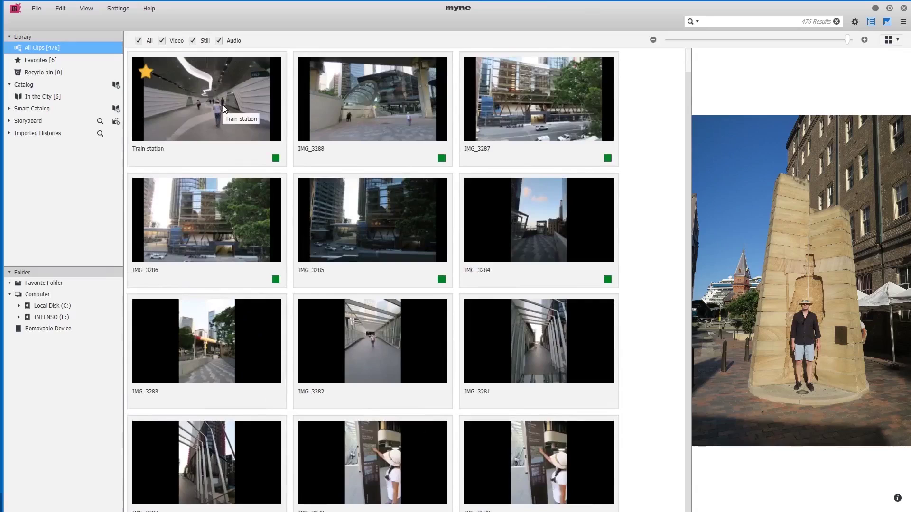
{"action": "key", "text": "ctrl+a"}
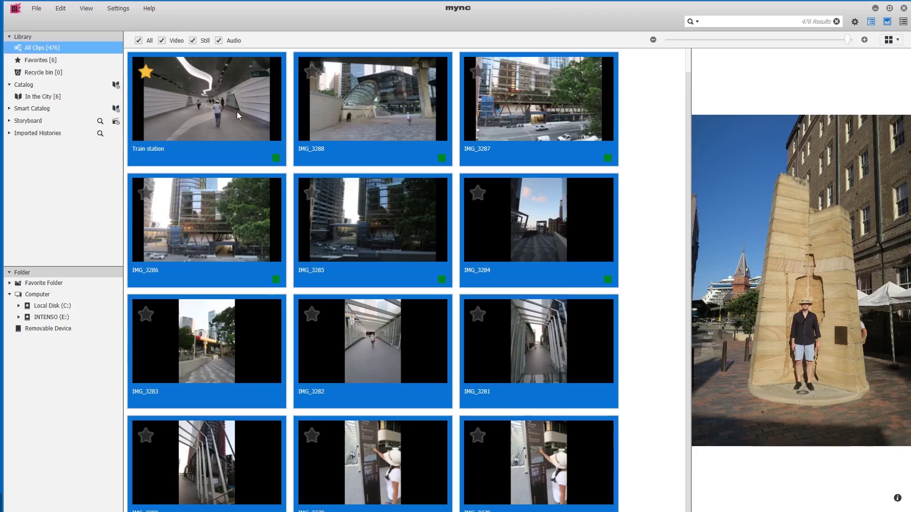
{"action": "mouse_move", "coordinate": [235, 109]}
{"action": "left_mouse_down"}
{"action": "mouse_move", "coordinate": [206, 102]}
{"action": "mouse_move", "coordinate": [177, 126]}
{"action": "mouse_move", "coordinate": [184, 135]}
{"action": "mouse_move", "coordinate": [54, 95]}
{"action": "left_mouse_up"}
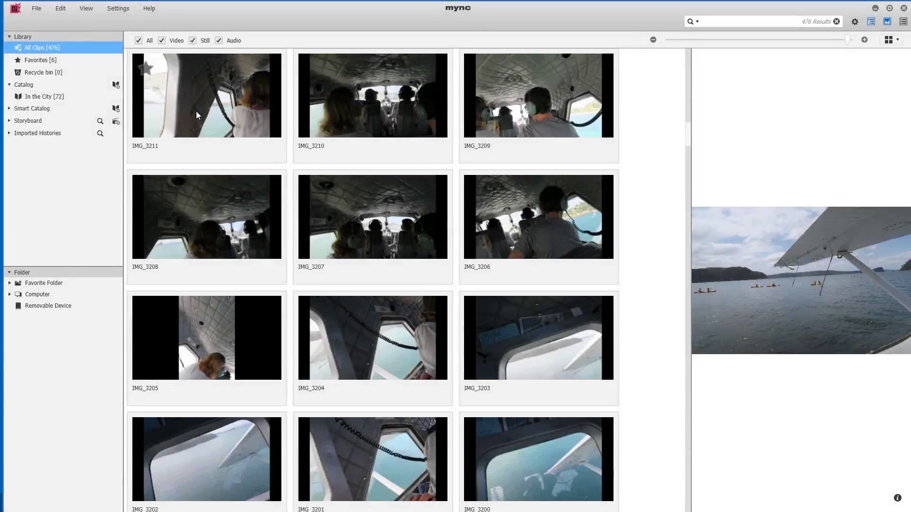
- Add a second catalog and name it 'Flying Boat'
{"action": "left_click", "coordinate": [115, 88]}
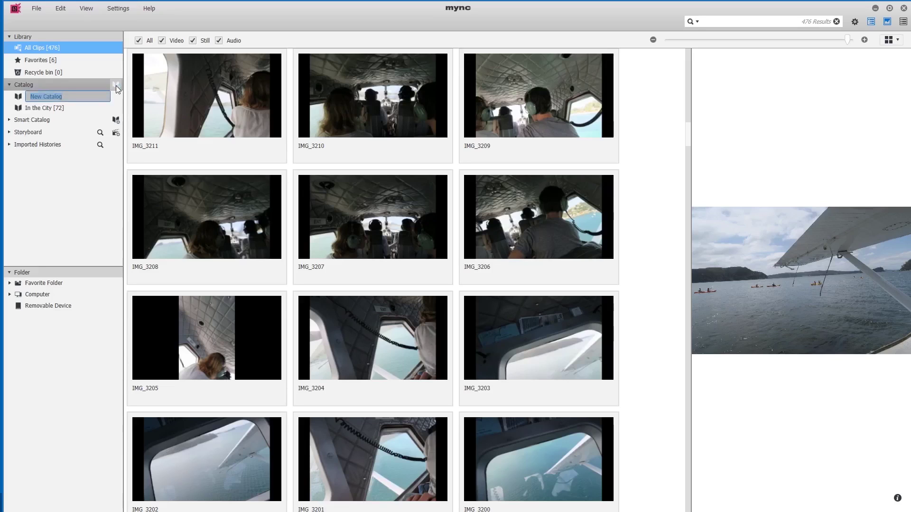
{"action": "type", "text": "Fl"}
{"action": "type", "text": "ying Bo"}
{"action": "type", "text": "at"}
{"action": "key", "text": "Return"}
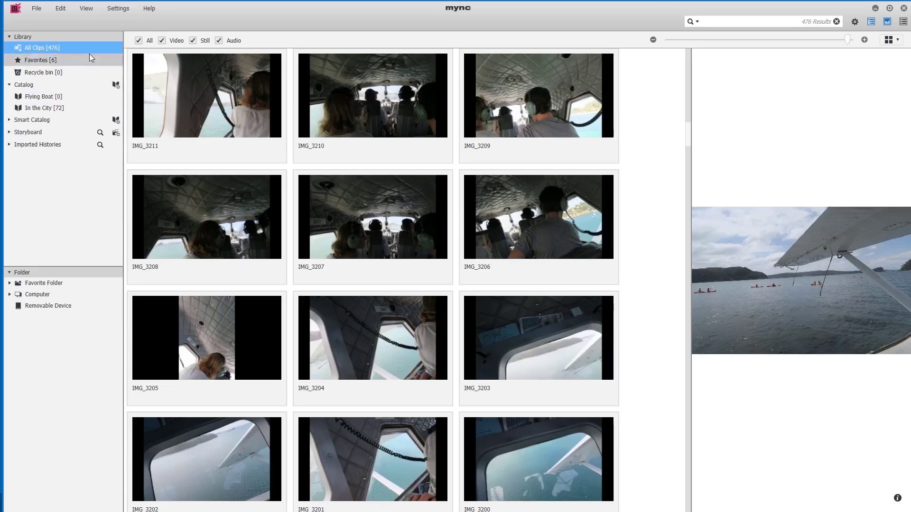
- Select clips IMG_3211 through IMG_3077 and drop all 135 into Flying Boat
{"action": "left_click", "coordinate": [228, 102]}
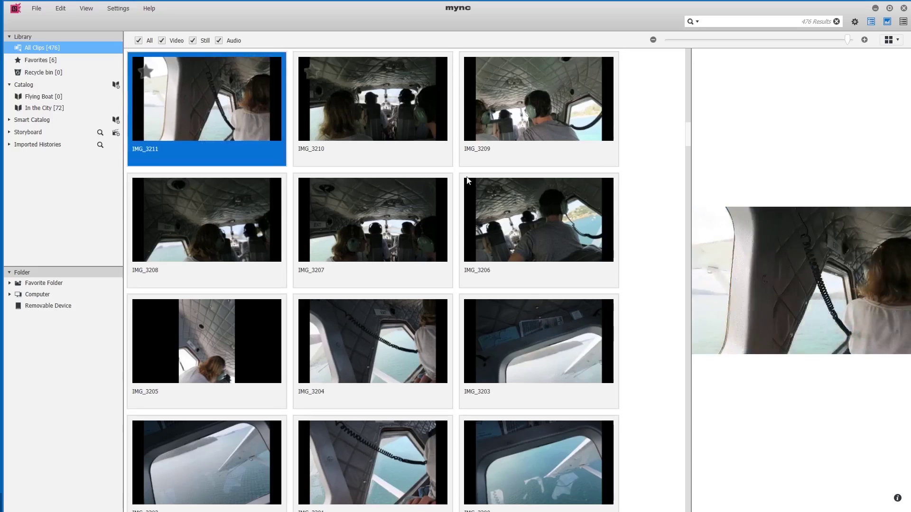
{"action": "left_click_drag", "start_coordinate": [688, 137], "coordinate": [698, 258]}
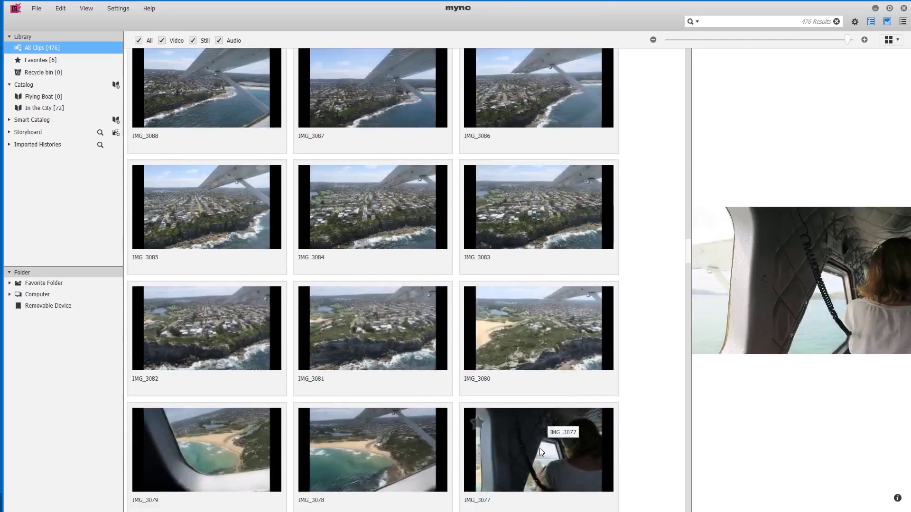
{"action": "key", "text": "ctrl+a"}
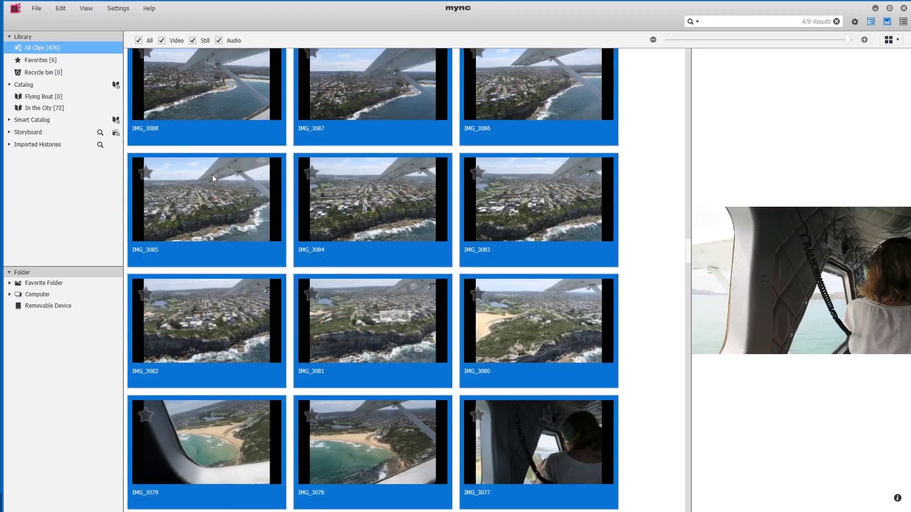
{"action": "left_click_drag", "start_coordinate": [234, 191], "coordinate": [51, 96]}
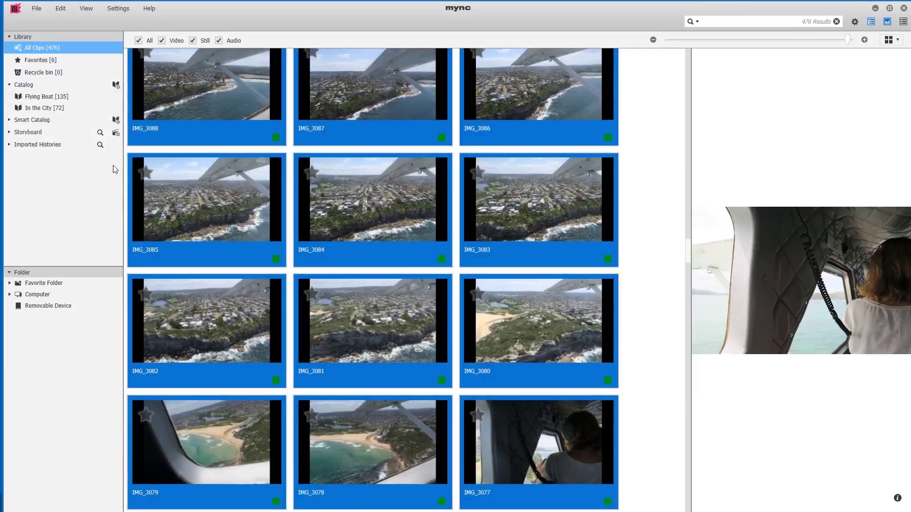
- Open In the City and remove clip IMG_3284, leaving 71 clips
{"action": "left_click", "coordinate": [20, 110]}
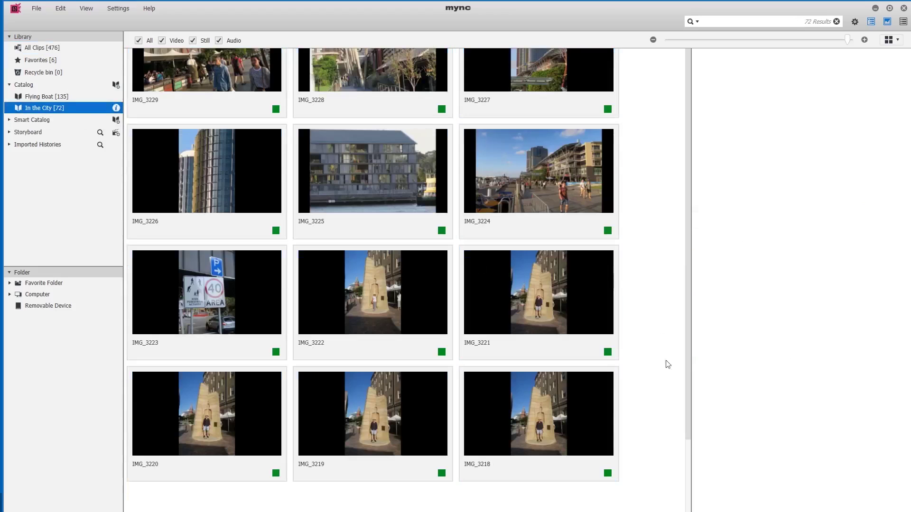
{"action": "left_click_drag", "start_coordinate": [692, 448], "coordinate": [664, 125]}
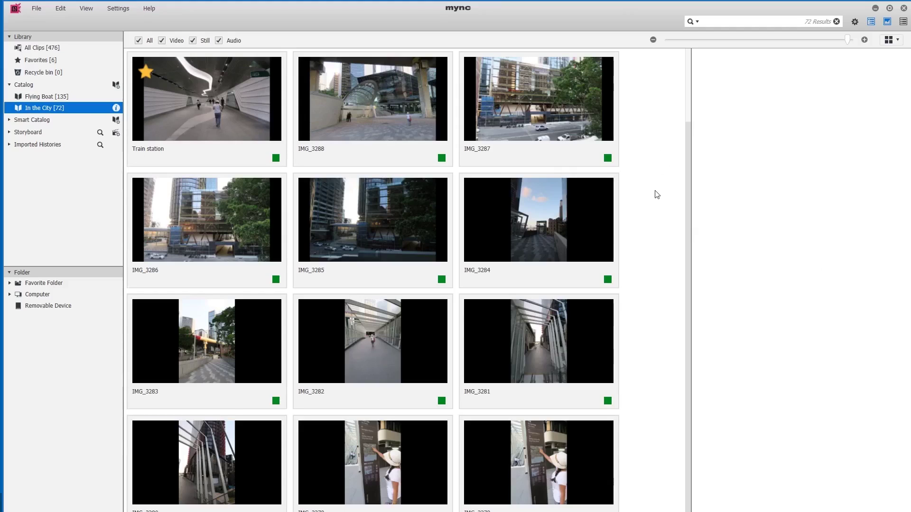
{"action": "mouse_move", "coordinate": [539, 220]}
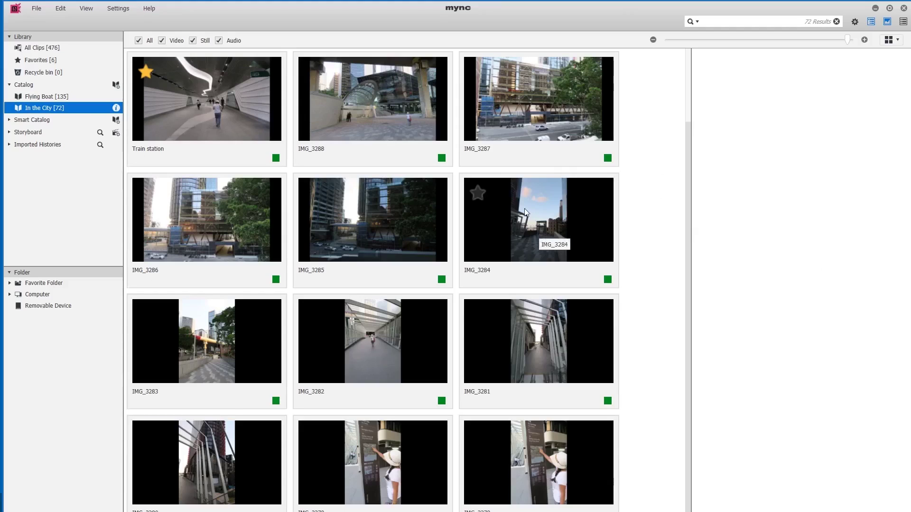
{"action": "right_click", "coordinate": [527, 203]}
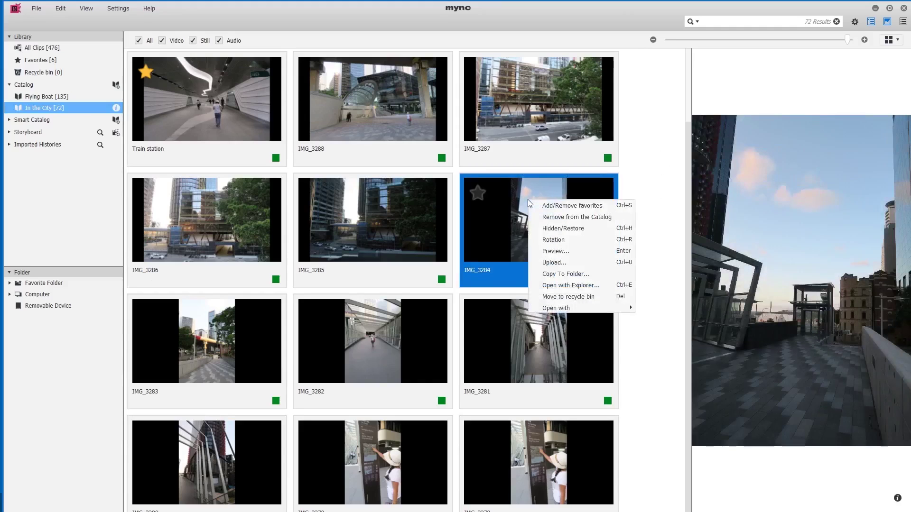
{"action": "left_click", "coordinate": [572, 217]}
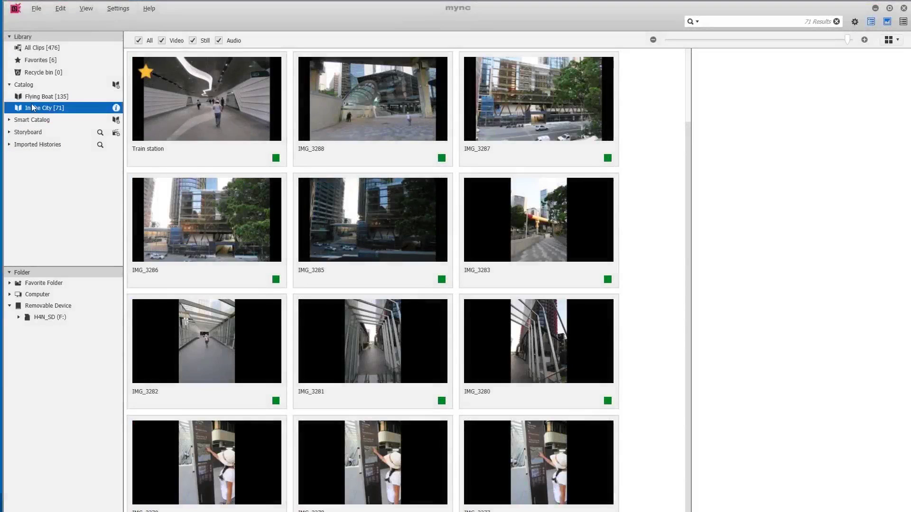
- Delete the In the City catalog, leaving only Flying Boat [135]
{"action": "left_click", "coordinate": [117, 108]}
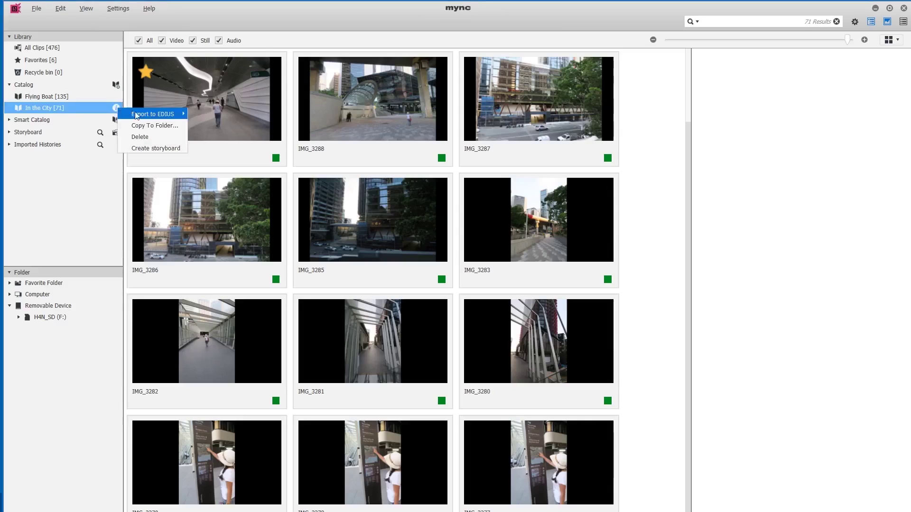
{"action": "left_click", "coordinate": [143, 138]}
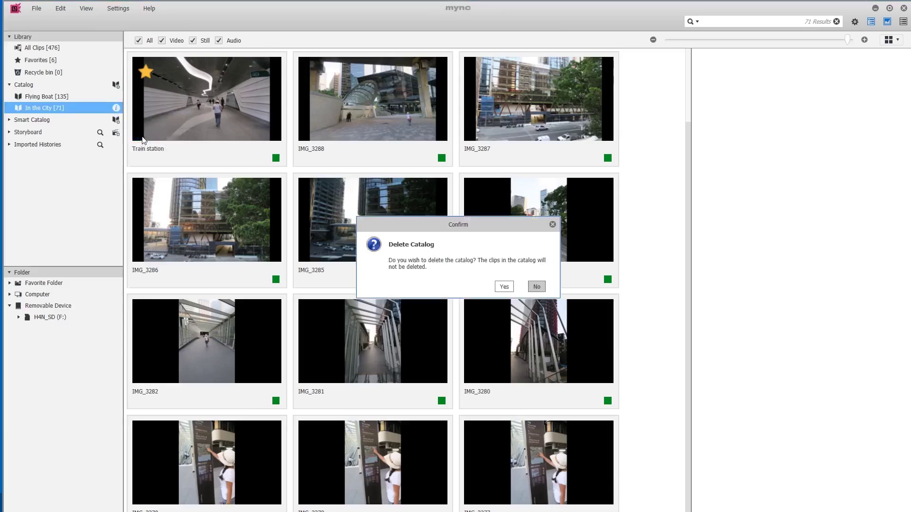
{"action": "left_click", "coordinate": [505, 286]}
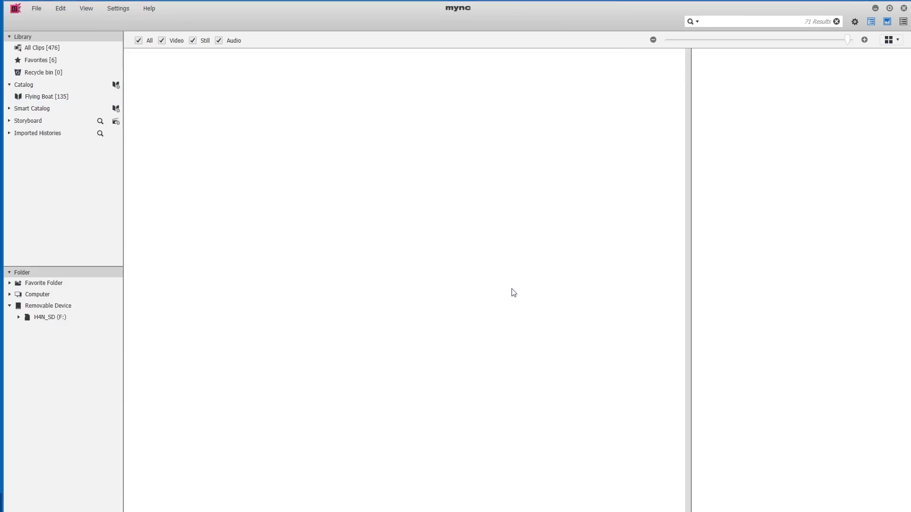